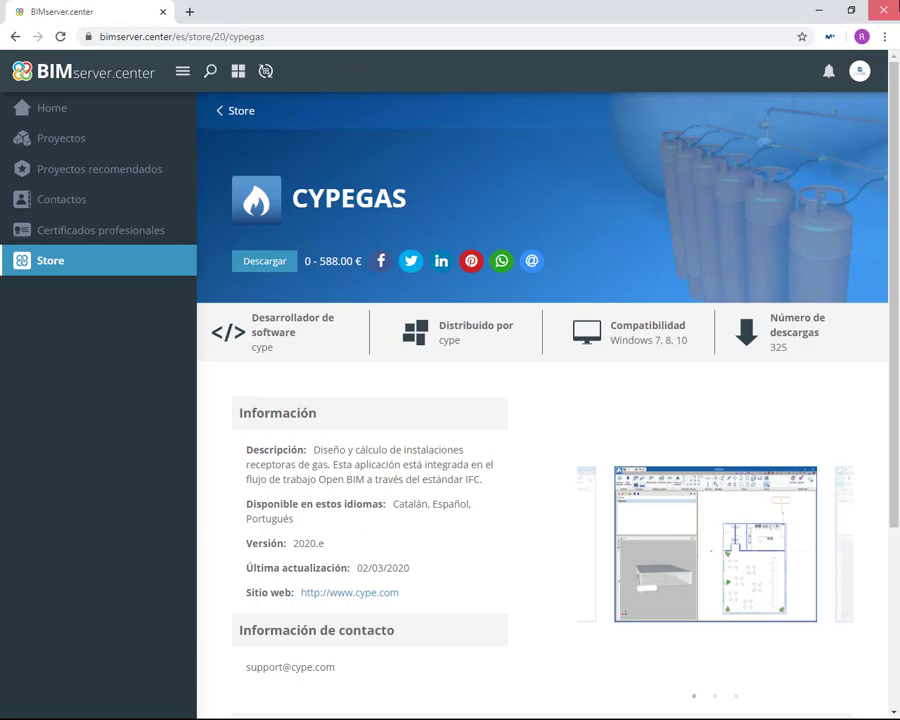
# Close the browser and search the computer for CYPEGAS to launch it.
pyautogui.click(883, 11)
pyautogui.click(131, 707)
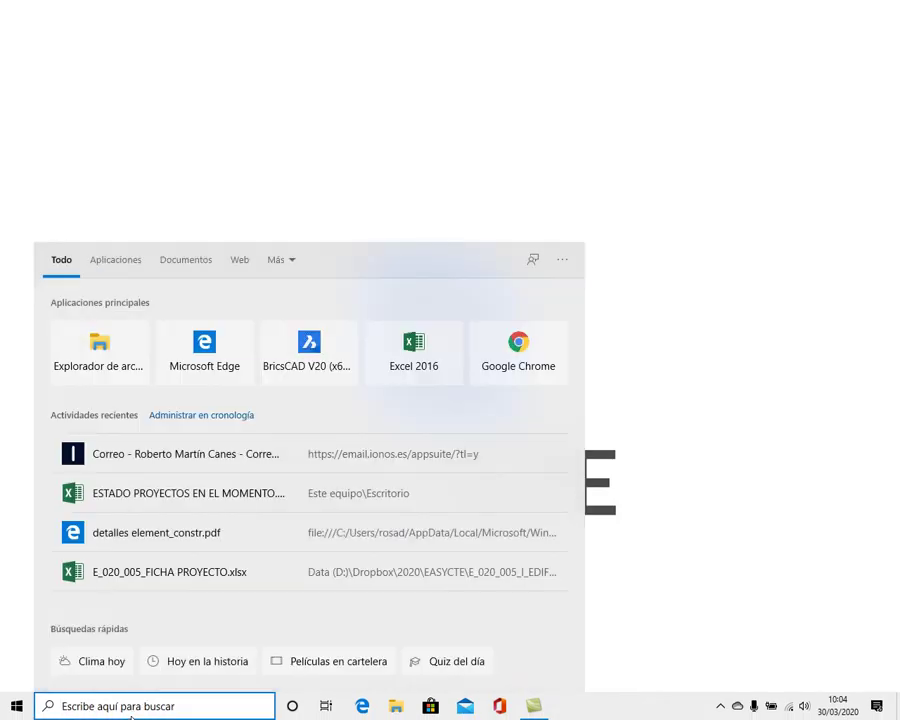
pyautogui.write('gas')
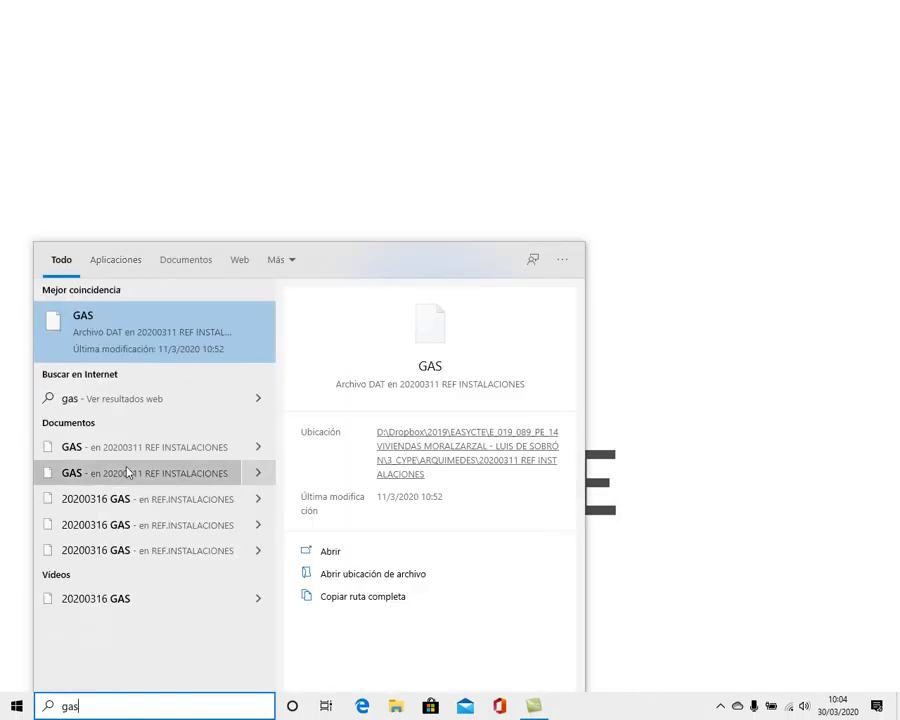
pyautogui.press('BackSpace')
pyautogui.press('BackSpace')
pyautogui.press('BackSpace')
pyautogui.write('cype')
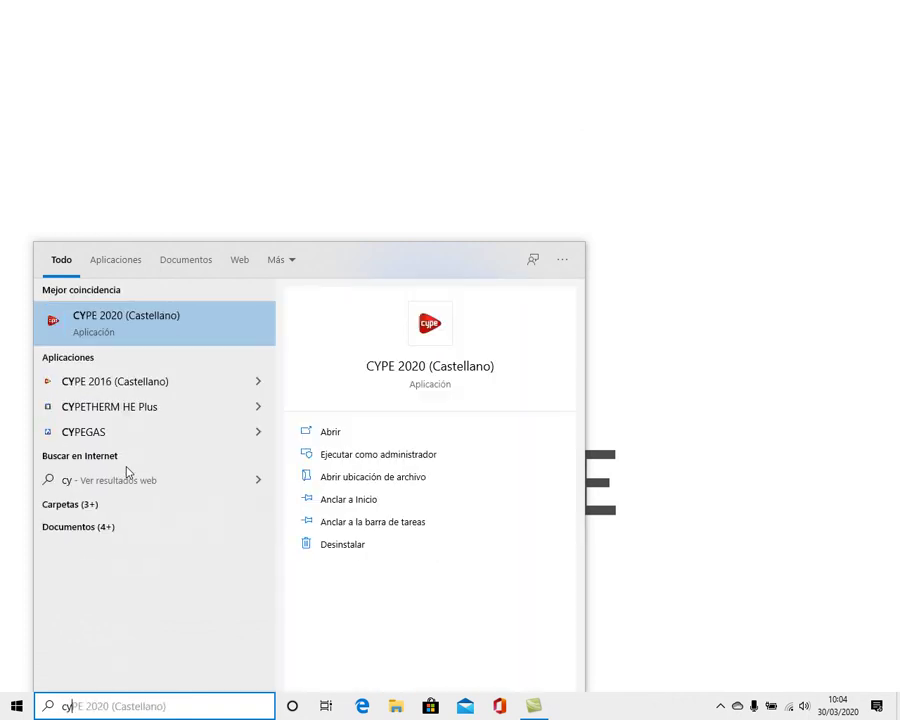
pyautogui.click(120, 443)
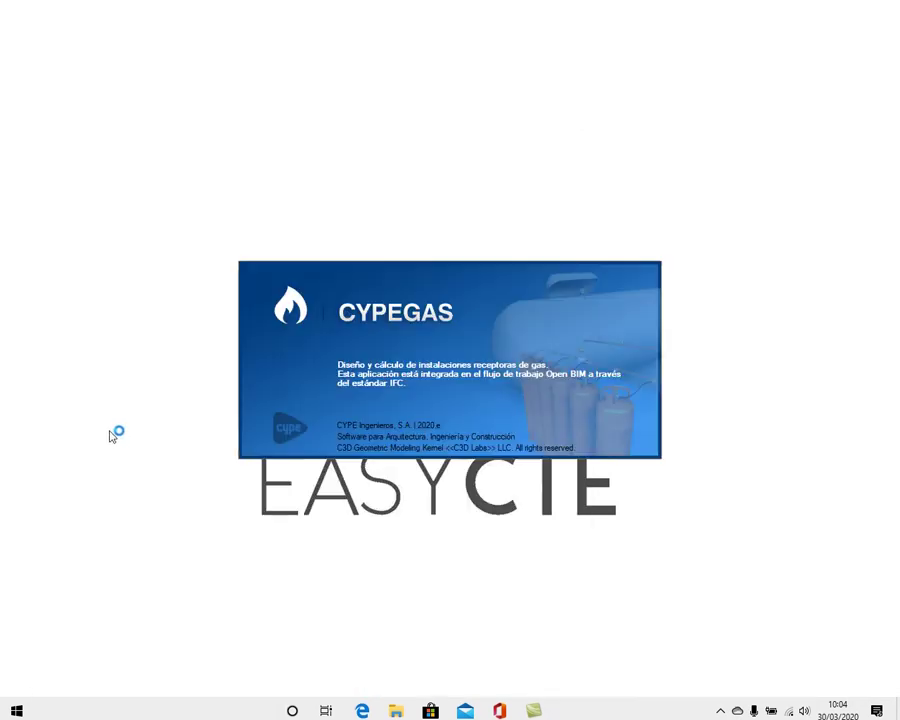
# Start a new job and choose the Edificio Plurifamiliar folder on the Desktop as its save location.
pyautogui.click(141, 322)
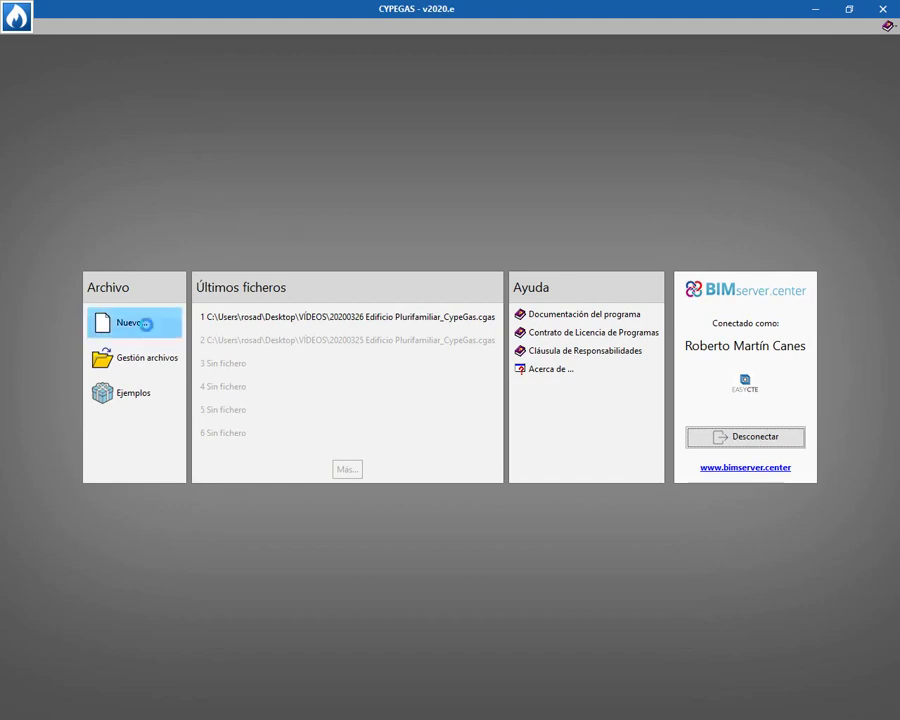
pyautogui.click(592, 328)
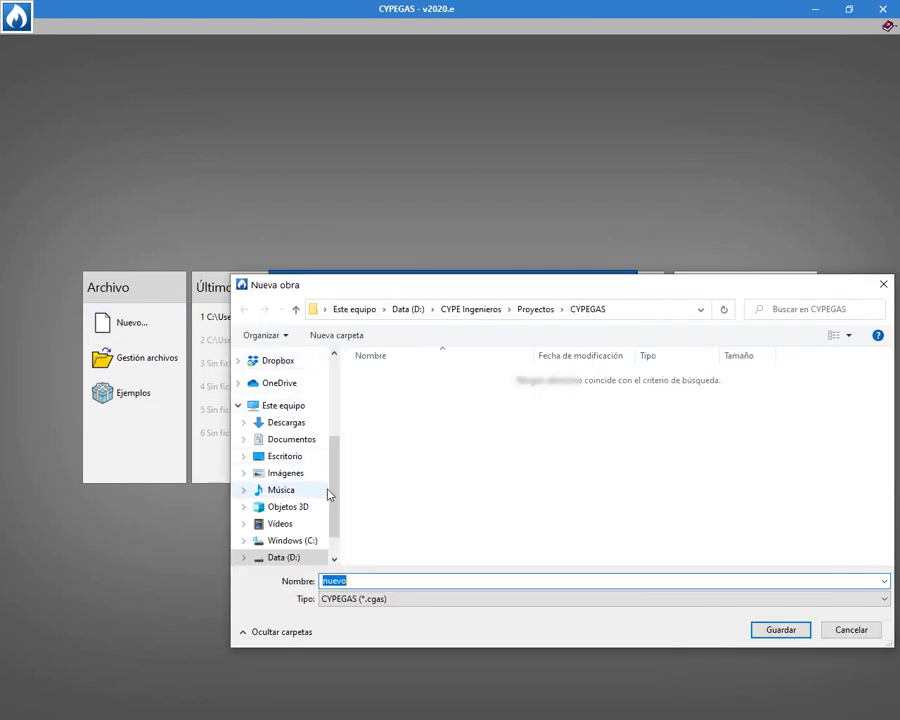
pyautogui.click(284, 456)
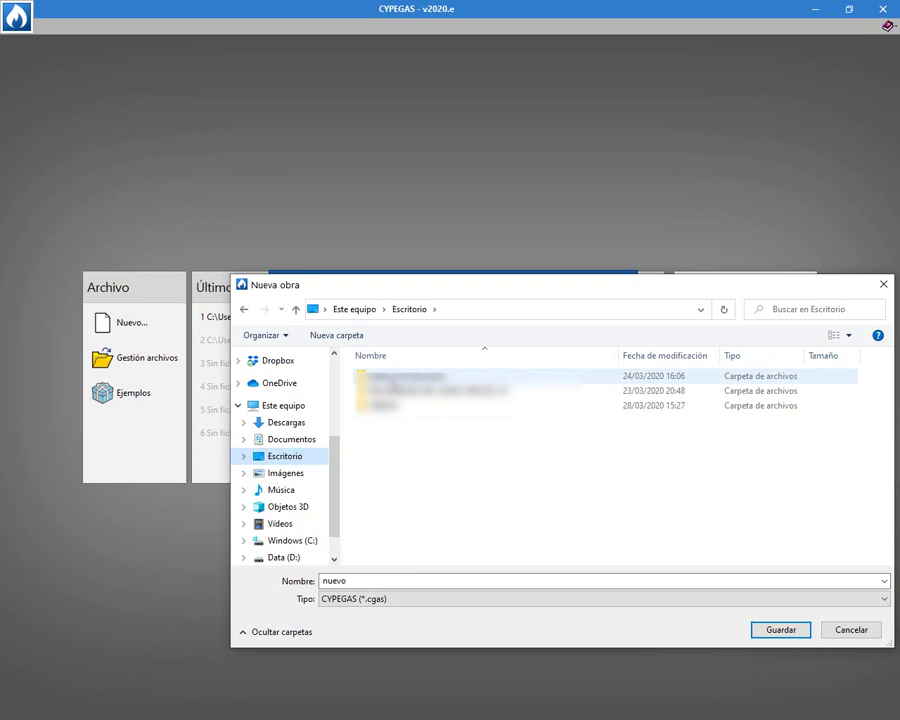
pyautogui.doubleClick(420, 376)
# Name the job file "20200330 Edificio Plurifamiliar_CypeGas", create the job and accept the licence information.
pyautogui.doubleClick(413, 580)
pyautogui.press('BackSpace')
pyautogui.write('202003')
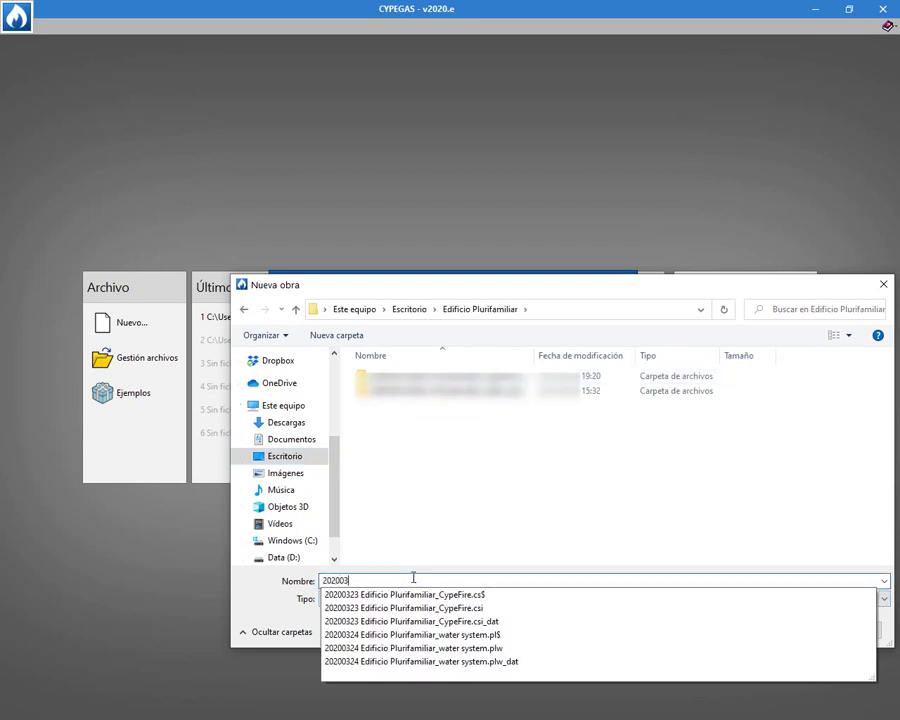
pyautogui.write('30')
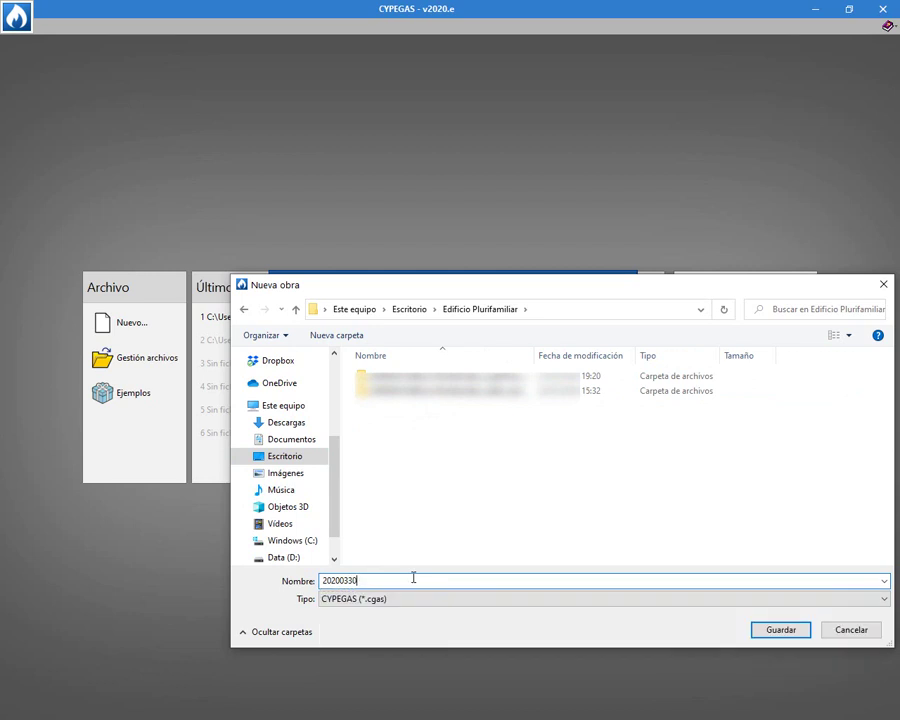
pyautogui.write(' Edificio Plurifamiliar_CYp')
pyautogui.press('BackSpace')
pyautogui.press('BackSpace')
pyautogui.write('ypeGAS')
pyautogui.press('BackSpace')
pyautogui.press('BackSpace')
pyautogui.press('BackSpace')
pyautogui.write('Gas')
pyautogui.click(778, 630)
pyautogui.click(295, 436)
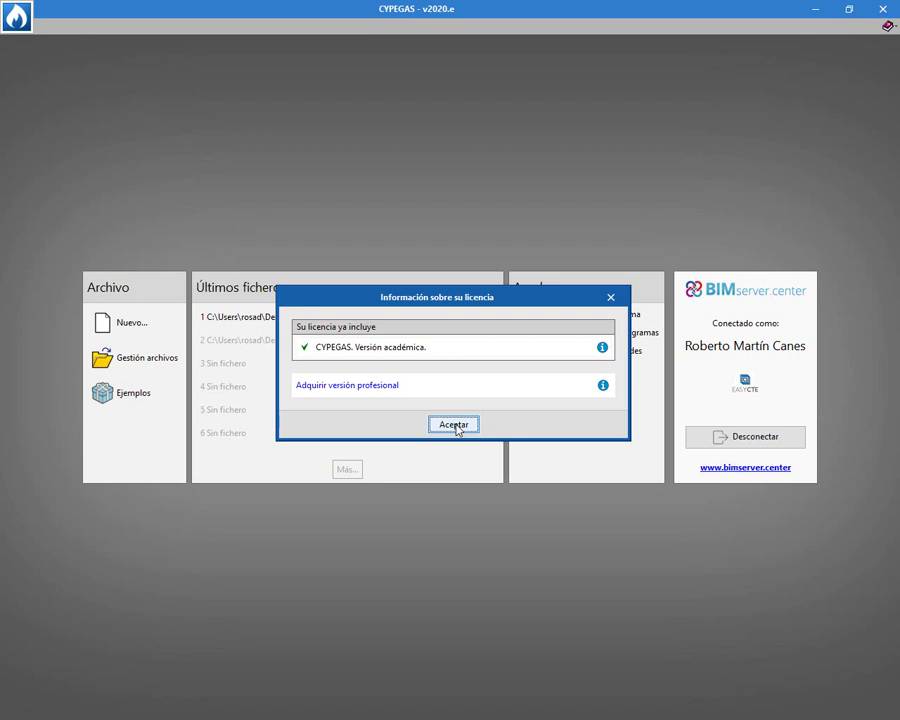
pyautogui.click(454, 425)
# Link the job to the BIMserver.center project "20200131 Edificio Plurifamiliar" and load its BIM model.
pyautogui.click(515, 427)
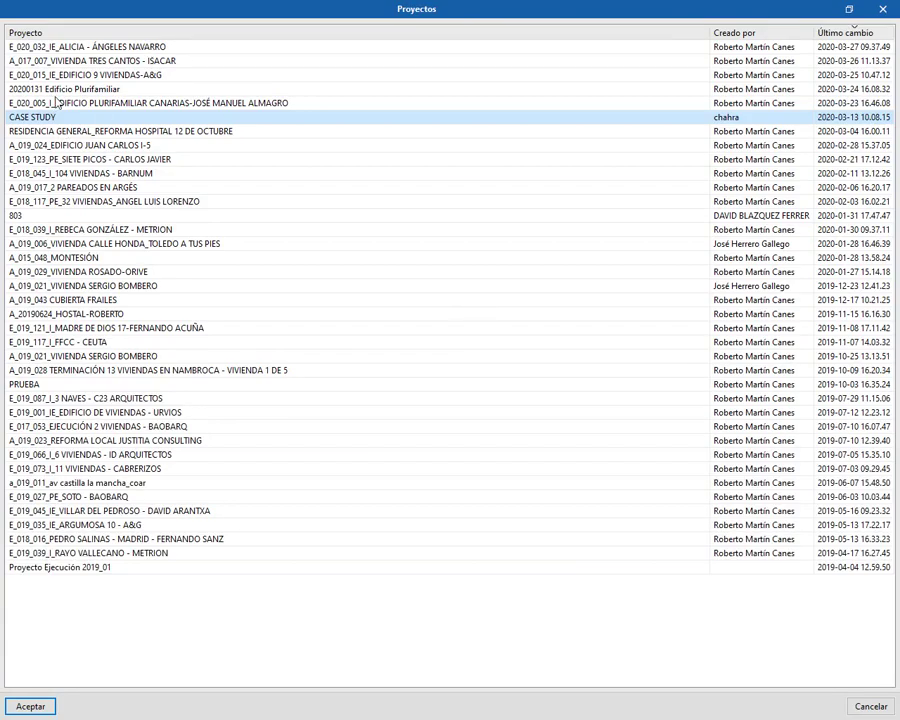
pyautogui.doubleClick(60, 90)
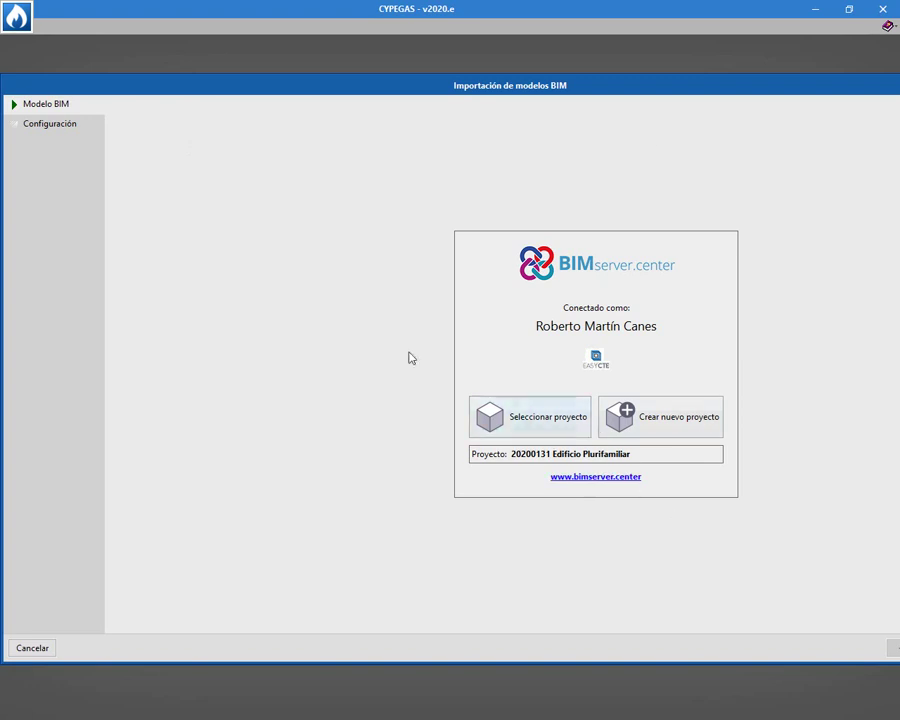
pyautogui.moveTo(641, 92); pyautogui.dragTo(444, 88)
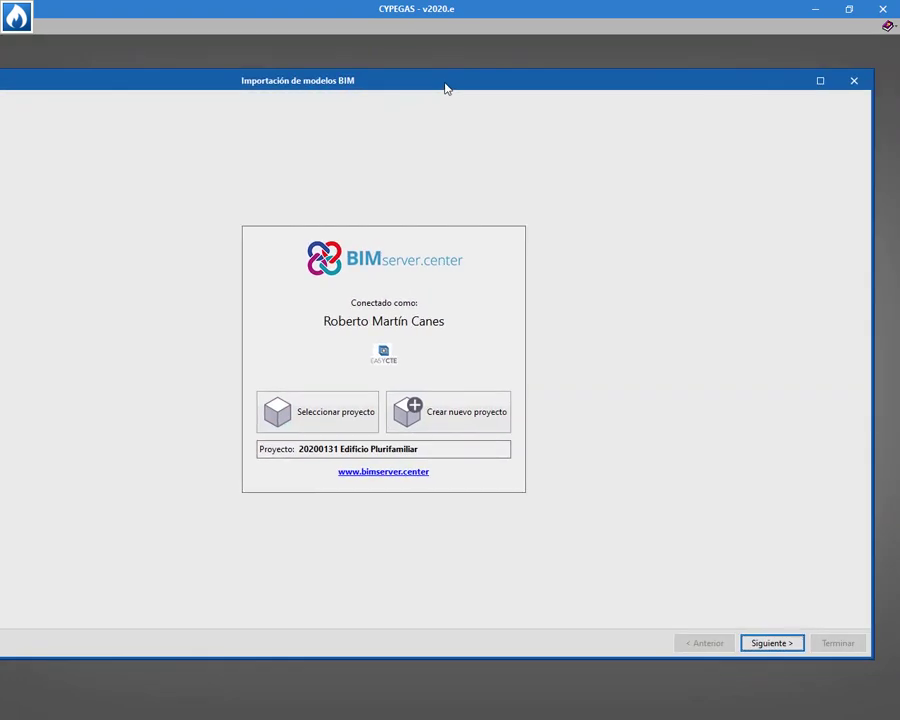
pyautogui.click(820, 82)
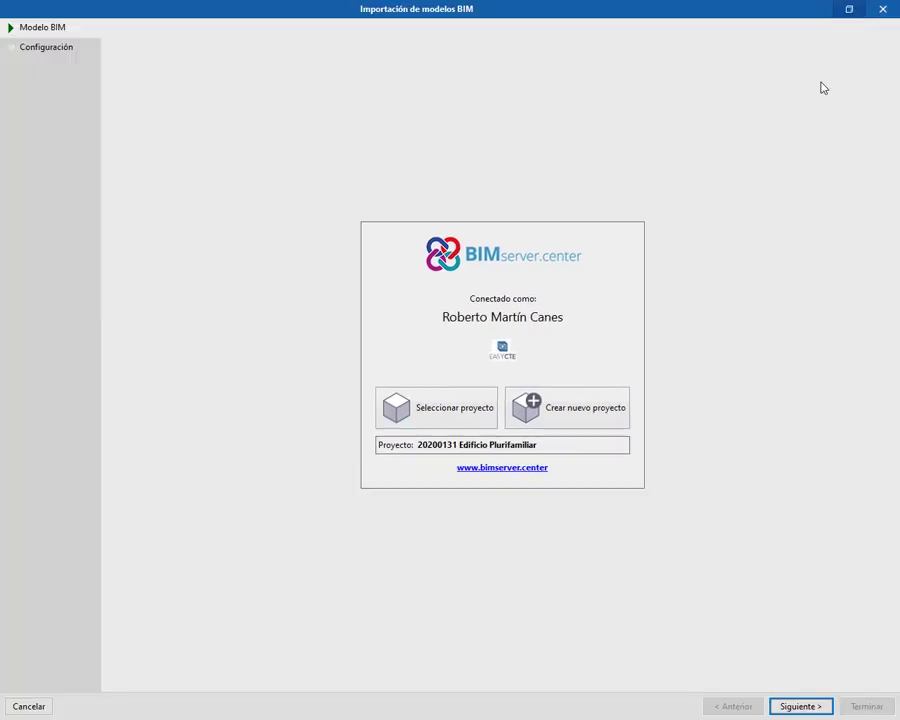
pyautogui.click(801, 706)
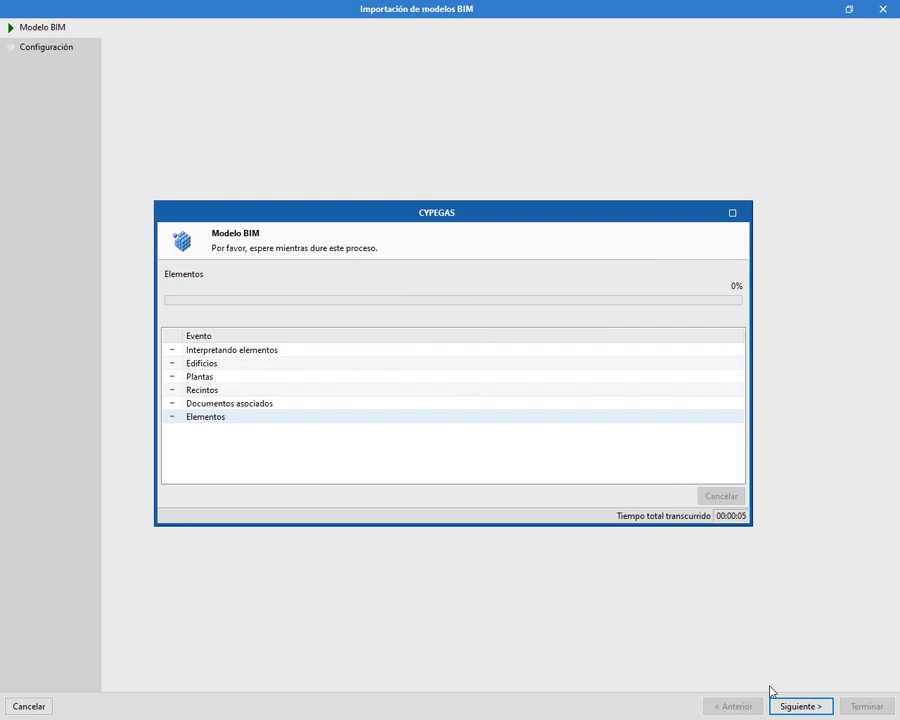
pyautogui.click(773, 700)
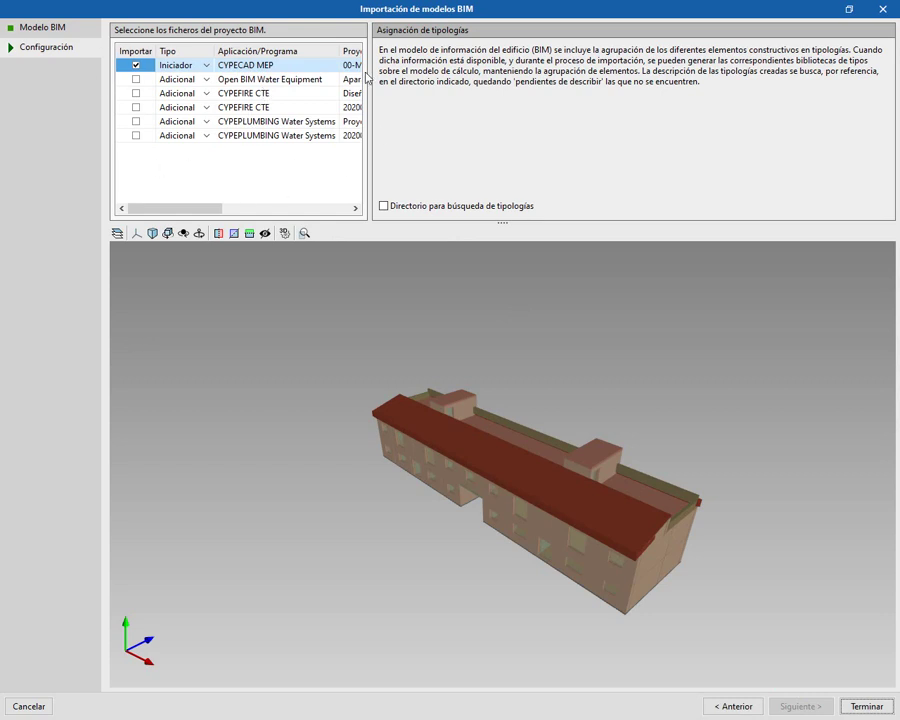
# Complete the BIM import using the CYPECAD MEP file with all floor plans and all room types included.
pyautogui.click(862, 705)
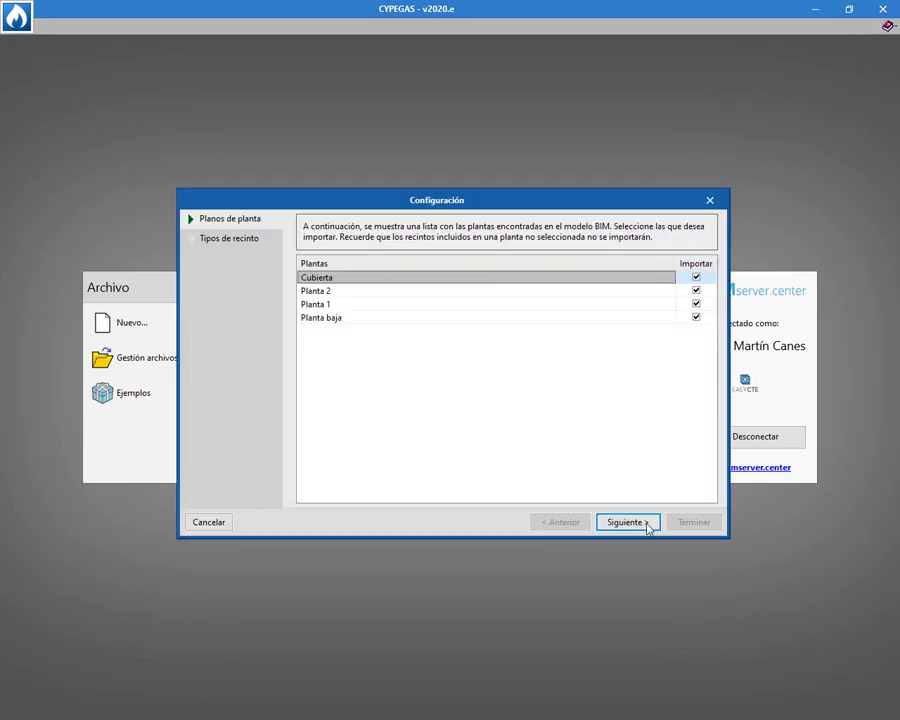
pyautogui.click(646, 526)
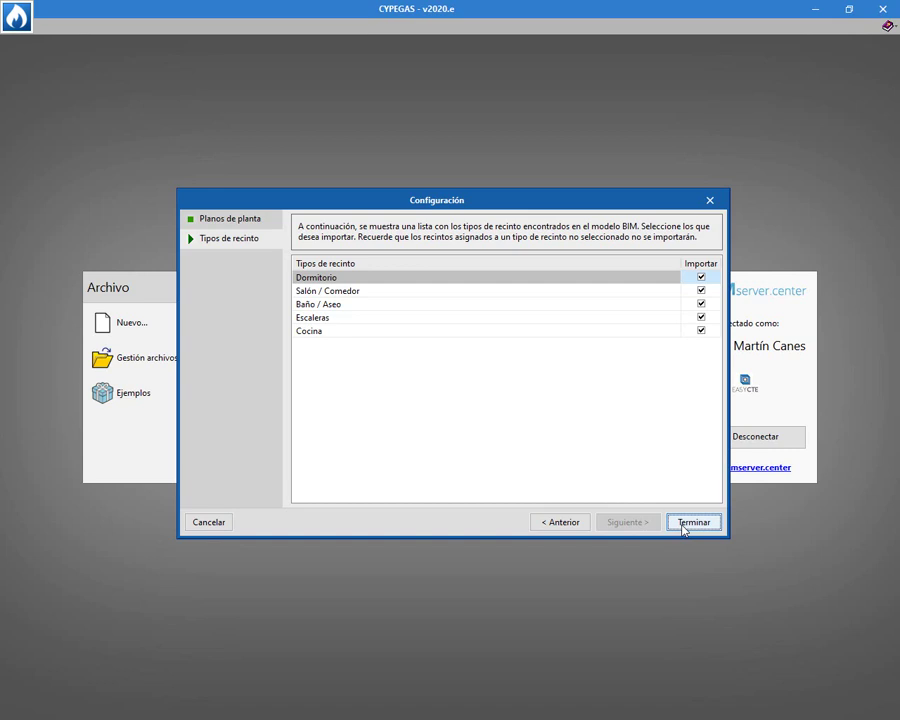
pyautogui.click(684, 526)
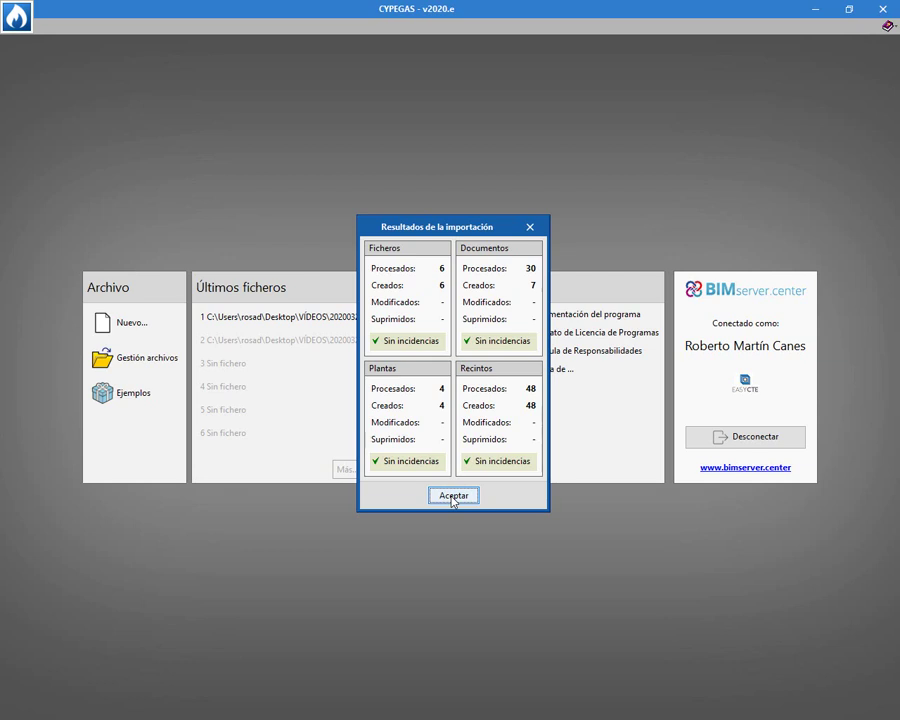
pyautogui.click(453, 496)
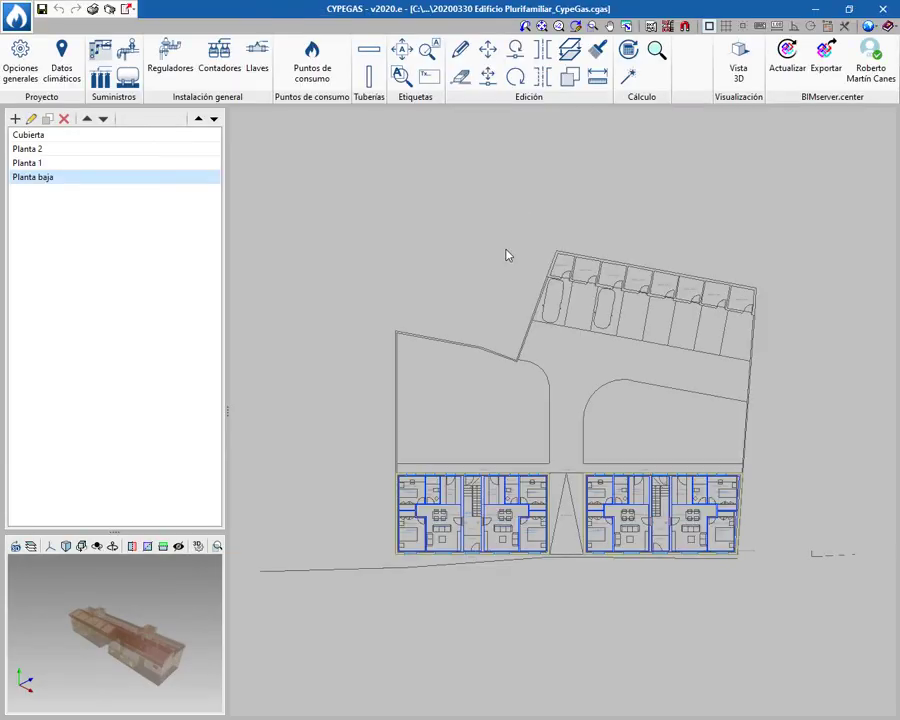
# Load the sizing criteria of the UNE 60670-4 standard into the job's general options.
pyautogui.moveTo(220, 647); pyautogui.dragTo(354, 554)
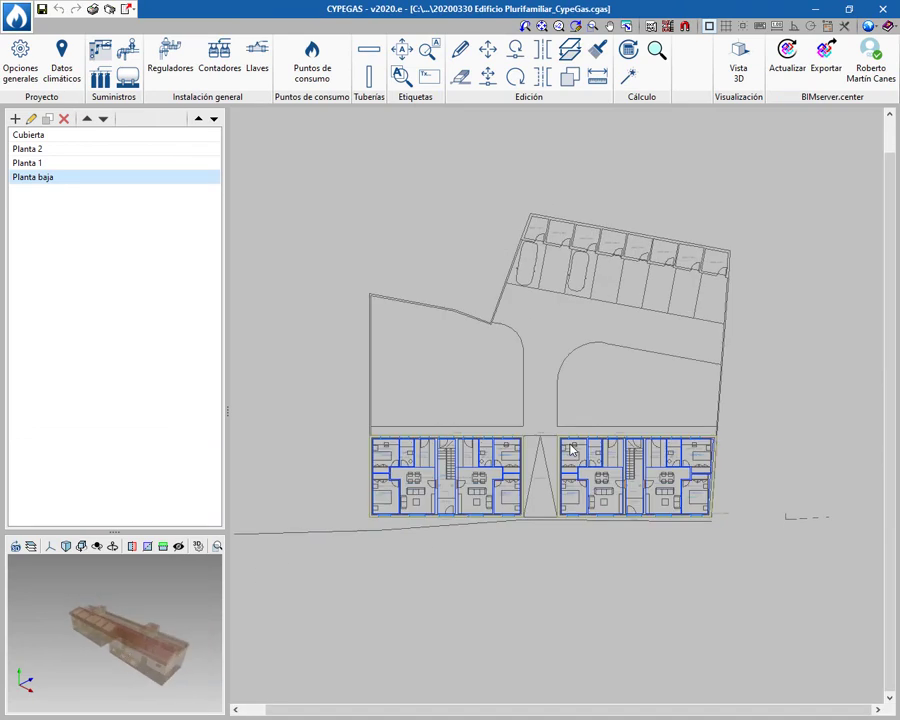
pyautogui.moveTo(567, 432); pyautogui.dragTo(498, 424, button='middle')
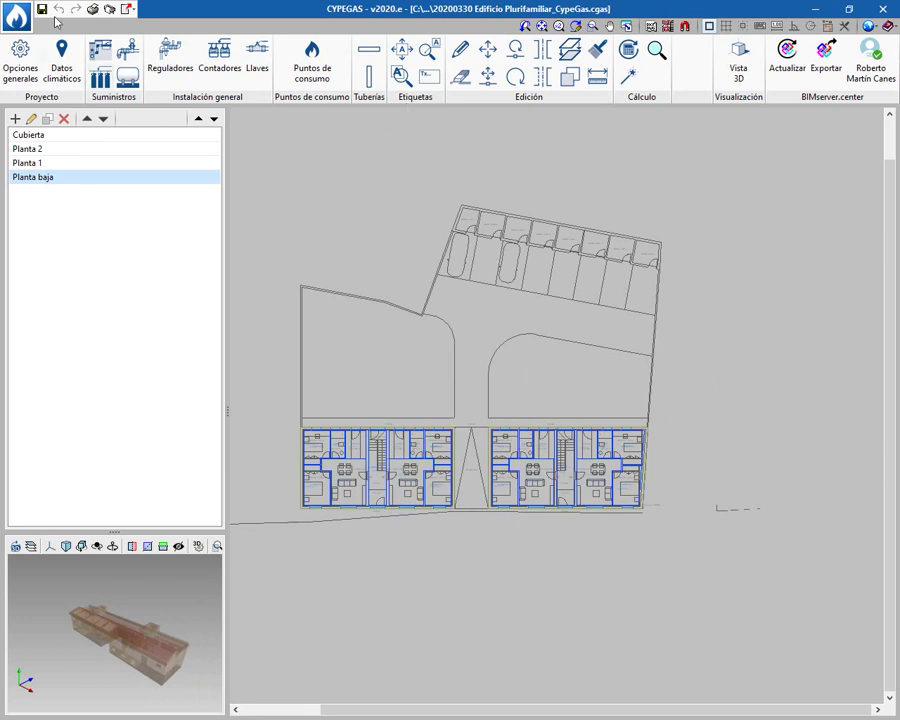
pyautogui.click(21, 64)
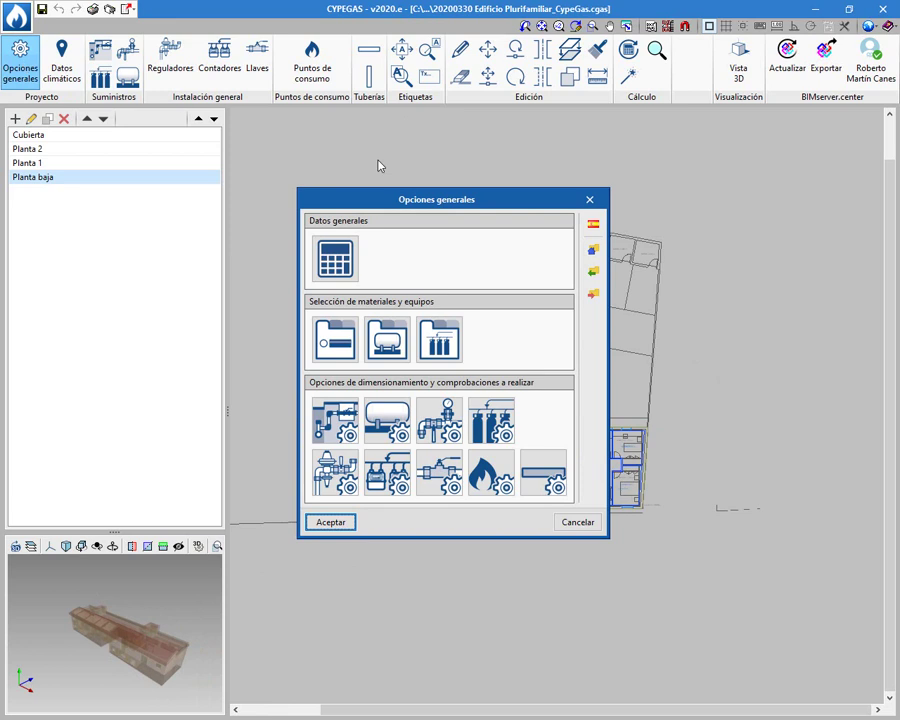
pyautogui.click(593, 227)
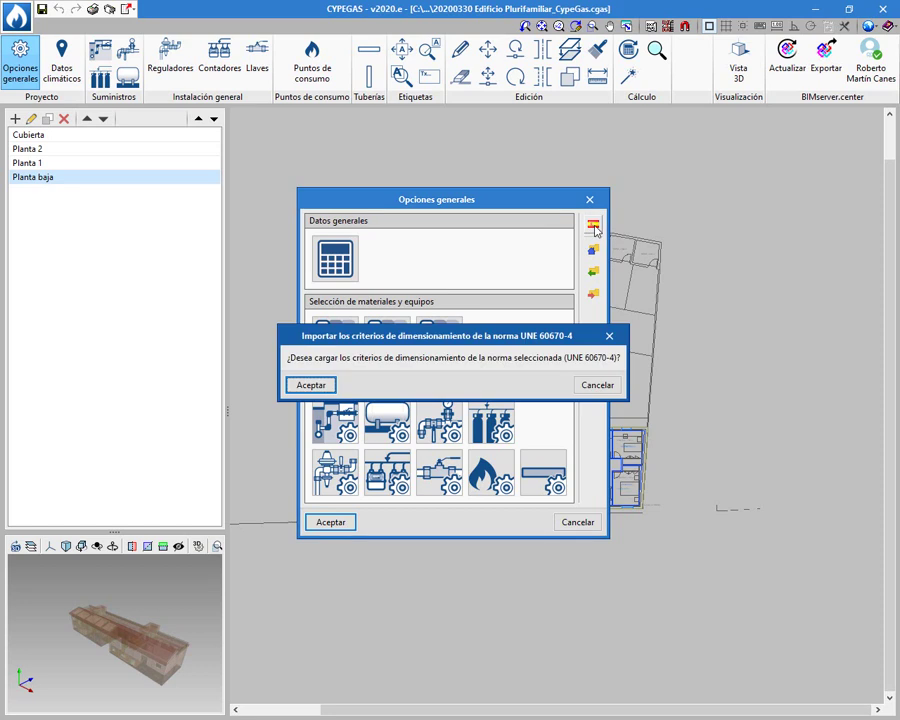
pyautogui.click(310, 385)
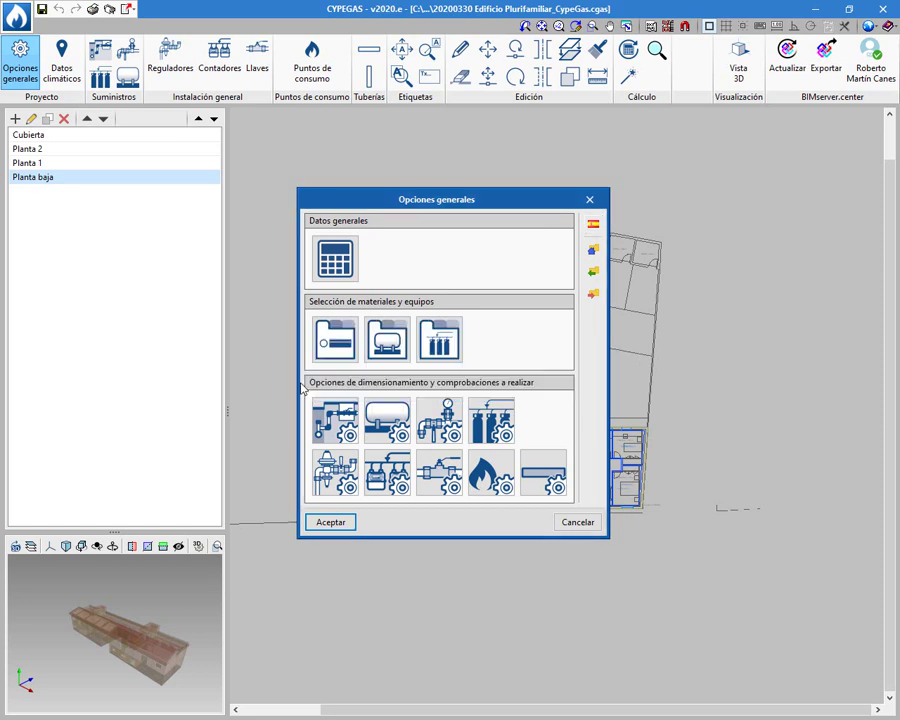
# Review the catalogues of pipes, tanks and LPG bottle batteries without changing them.
pyautogui.click(335, 340)
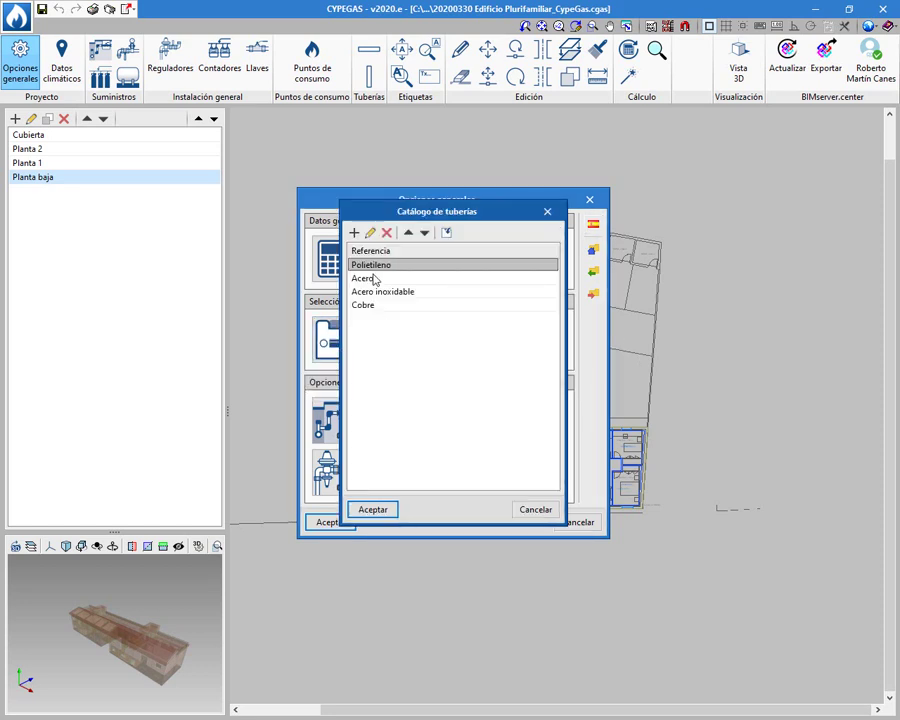
pyautogui.click(547, 211)
pyautogui.click(387, 340)
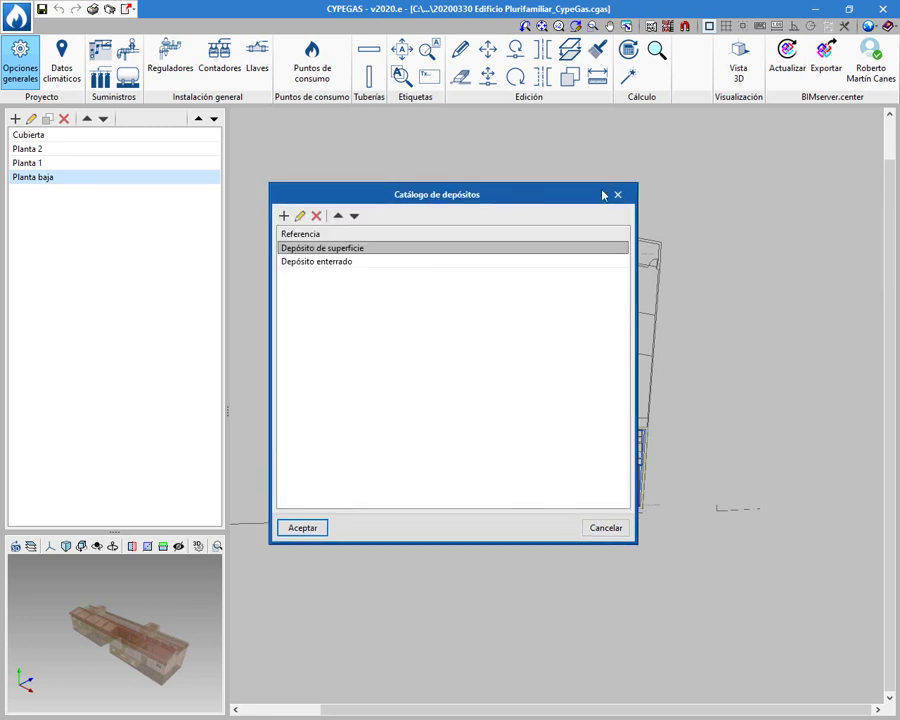
pyautogui.click(615, 195)
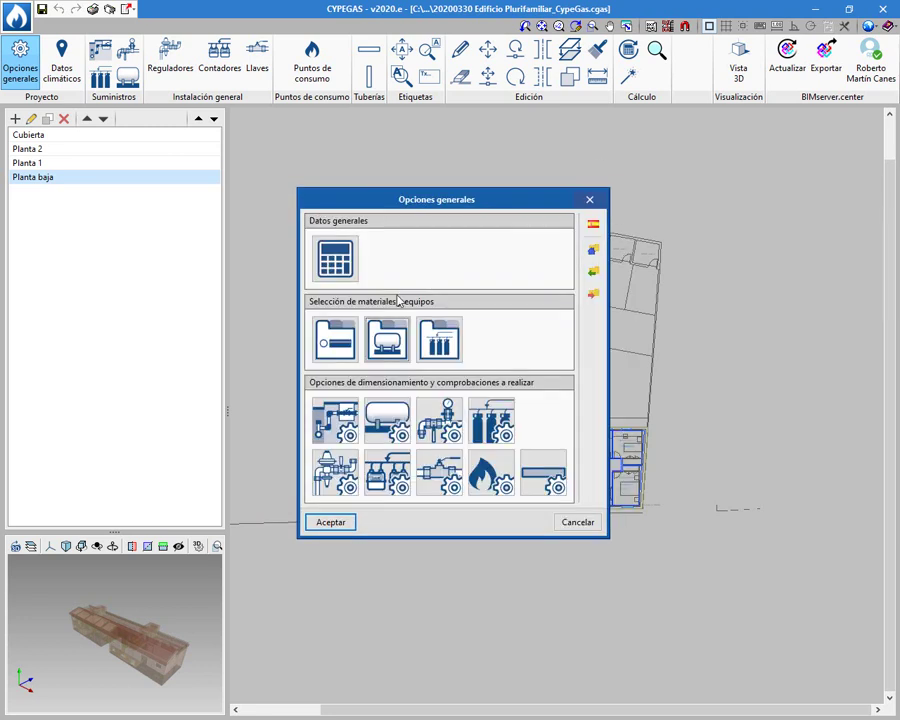
pyautogui.click(425, 350)
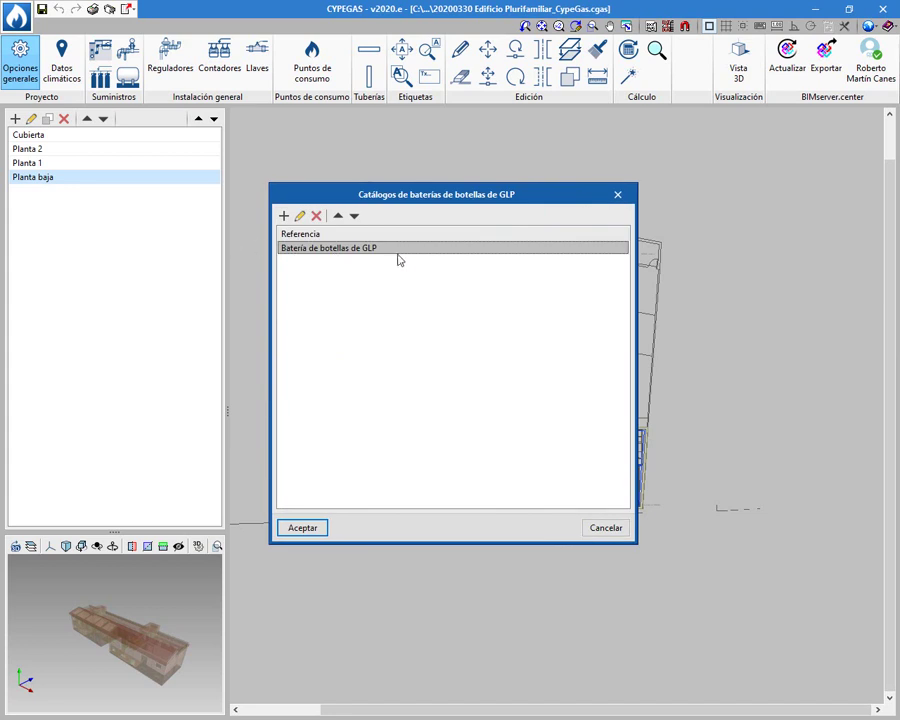
pyautogui.click(615, 196)
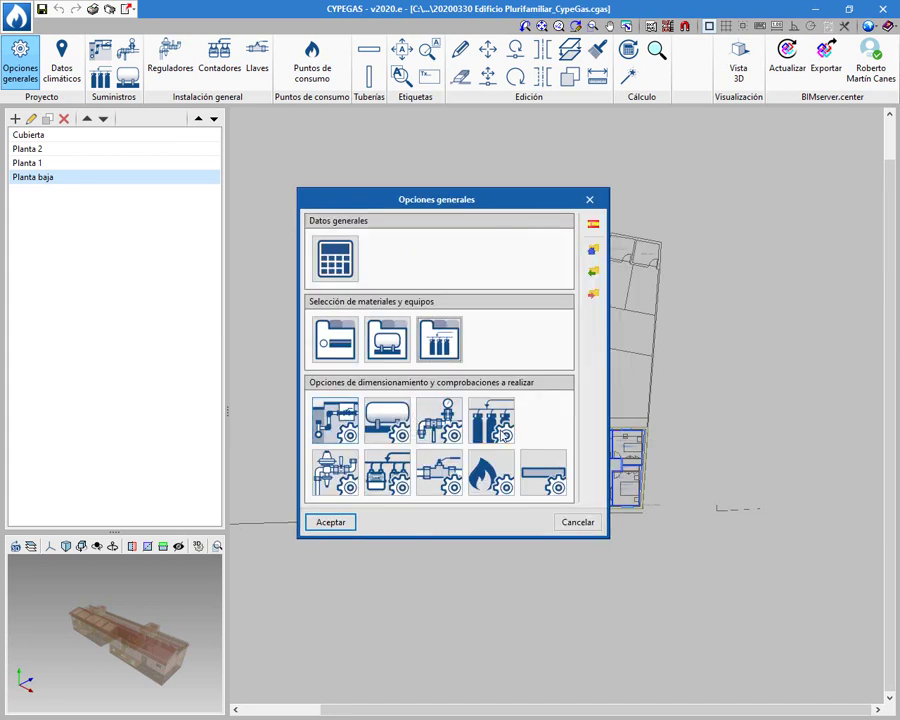
# Check the fuel calculation parameters and simultaneity criteria in the general data, and accept the general options.
pyautogui.click(322, 262)
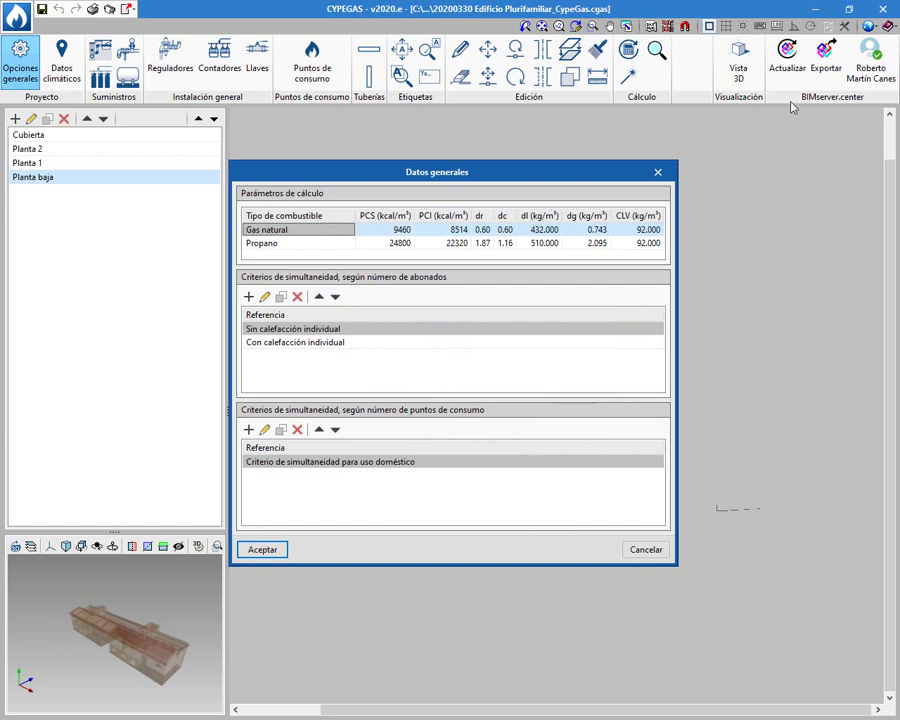
pyautogui.click(658, 172)
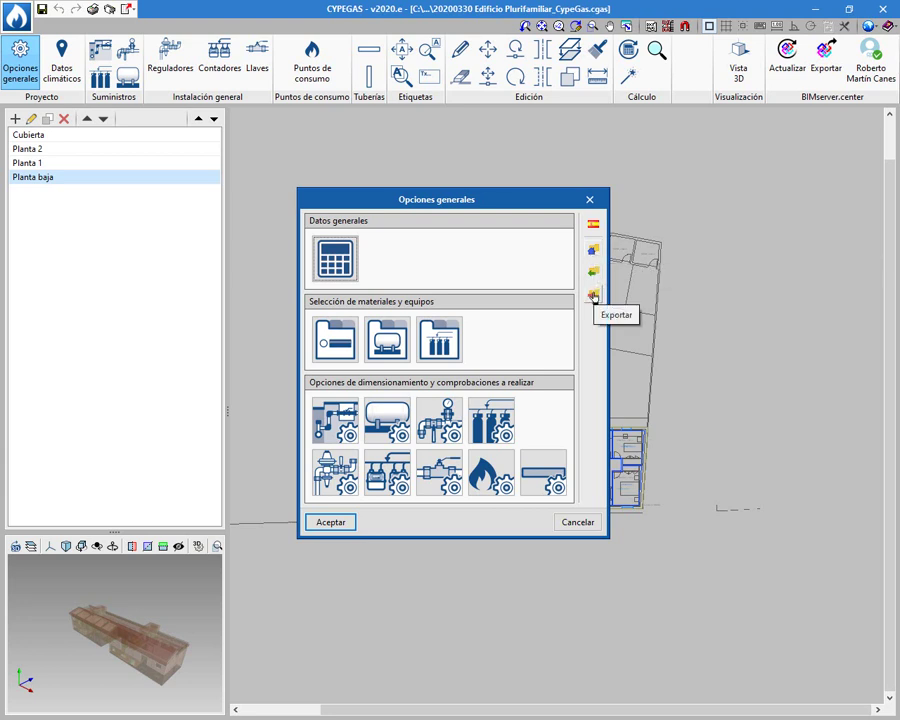
pyautogui.click(594, 297)
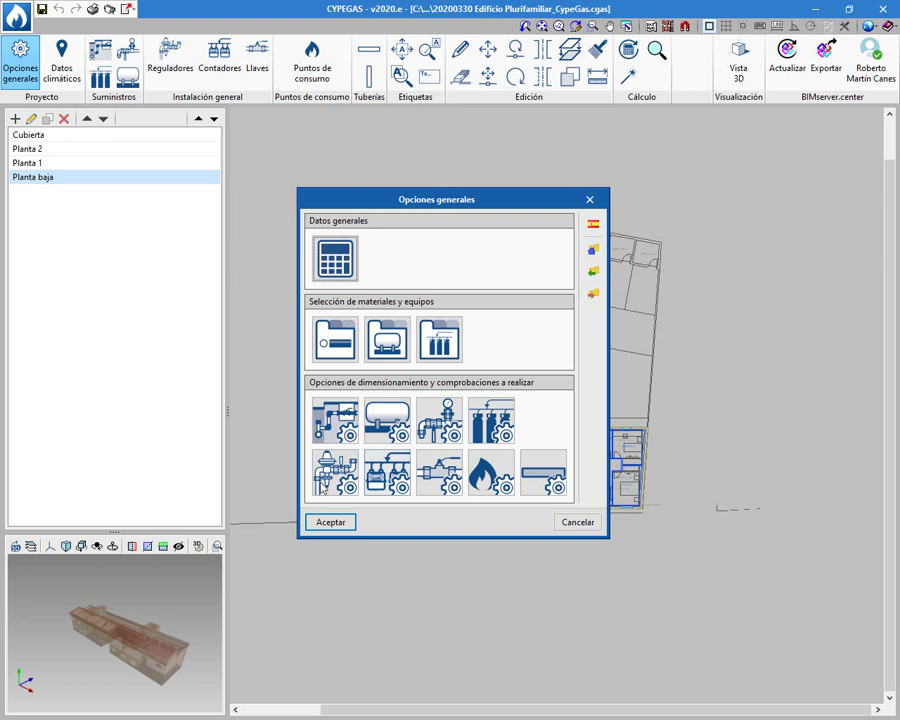
pyautogui.click(331, 522)
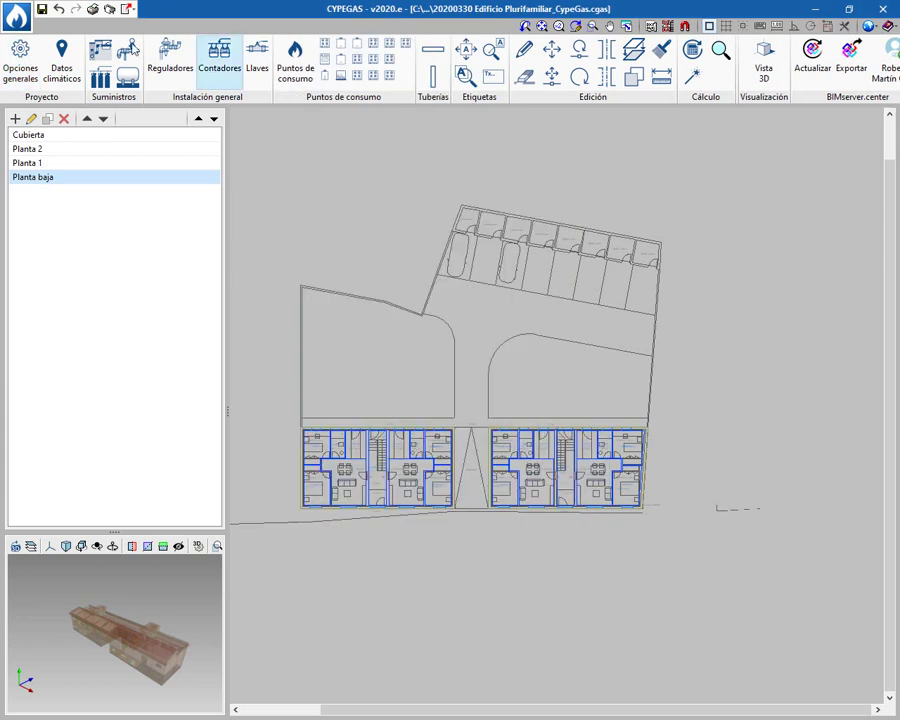
# Check the job's climate data, including the minimum temperatures and the climate zone correction coefficient, and accept them.
pyautogui.click(80, 58)
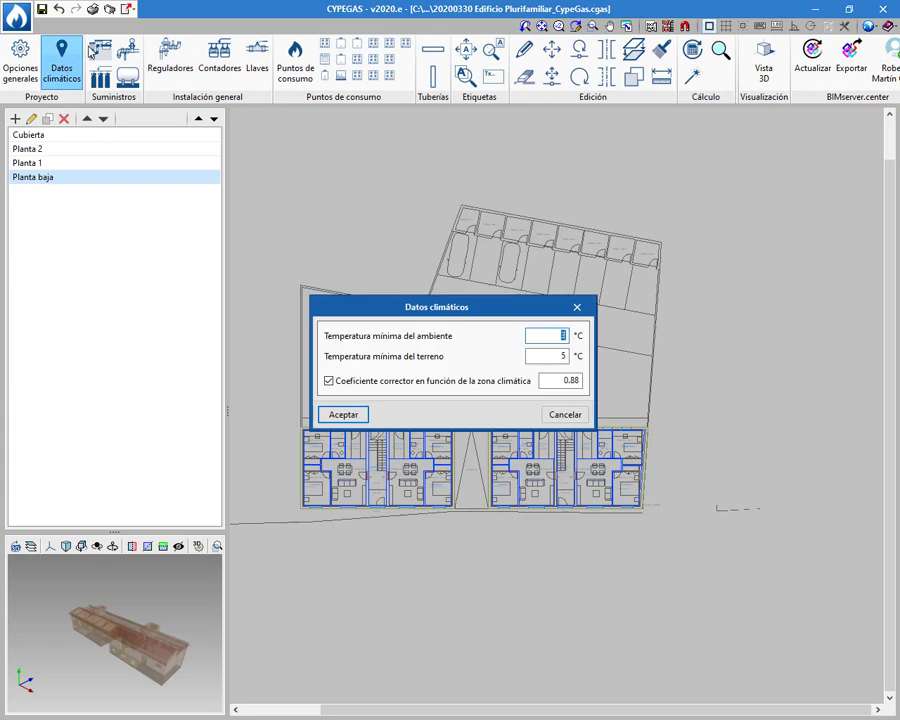
pyautogui.click(335, 417)
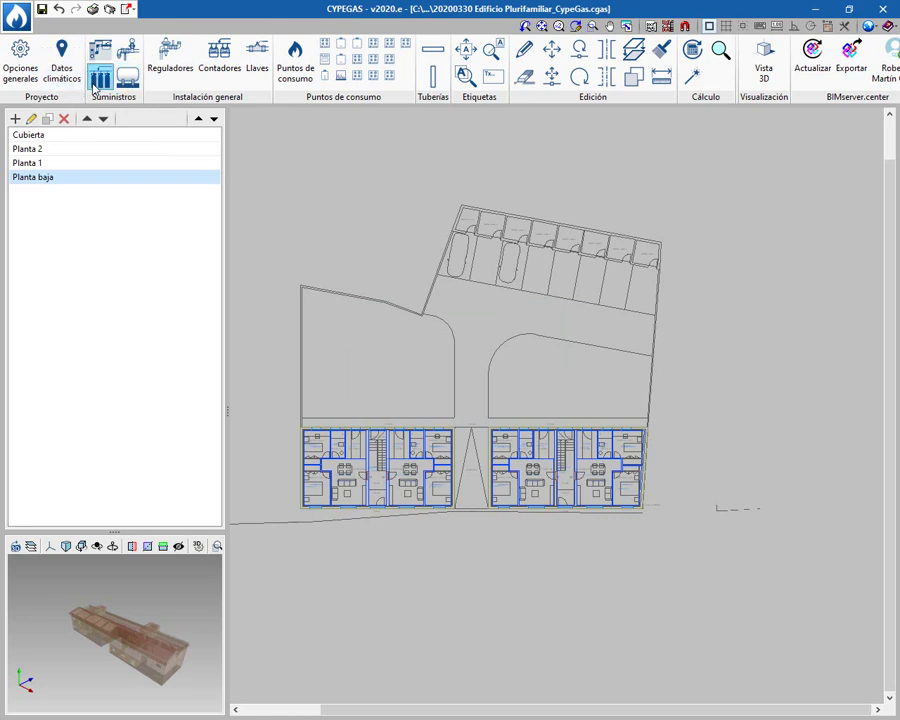
# Place a supply connection point at 0.00 m height on the ground floor, outside the facade near the V3 and V4 entrance.
pyautogui.click(106, 53)
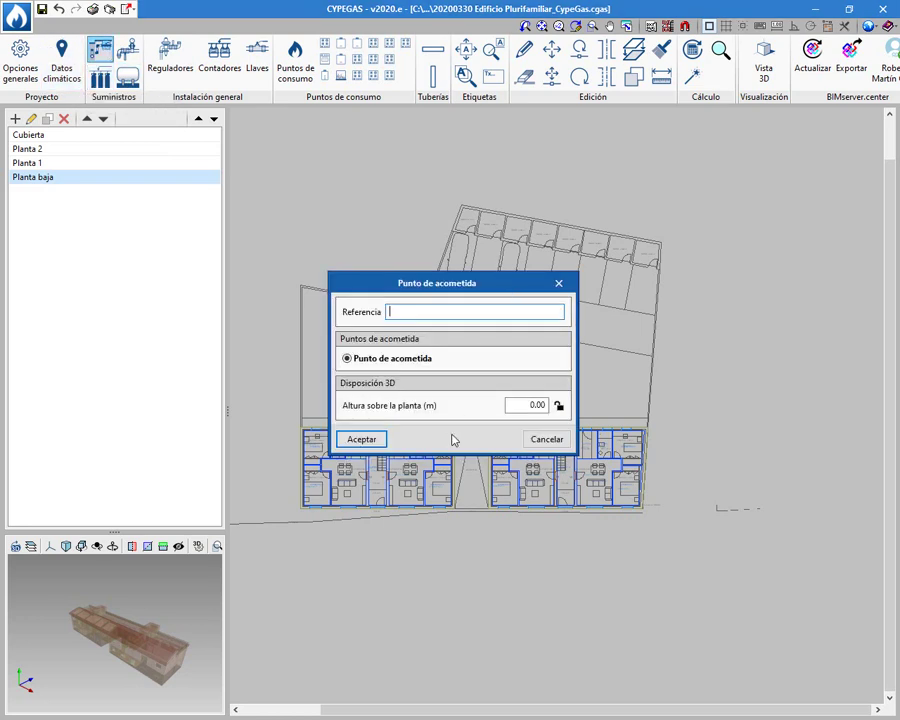
pyautogui.click(361, 439)
pyautogui.scroll(5, 540, 554)
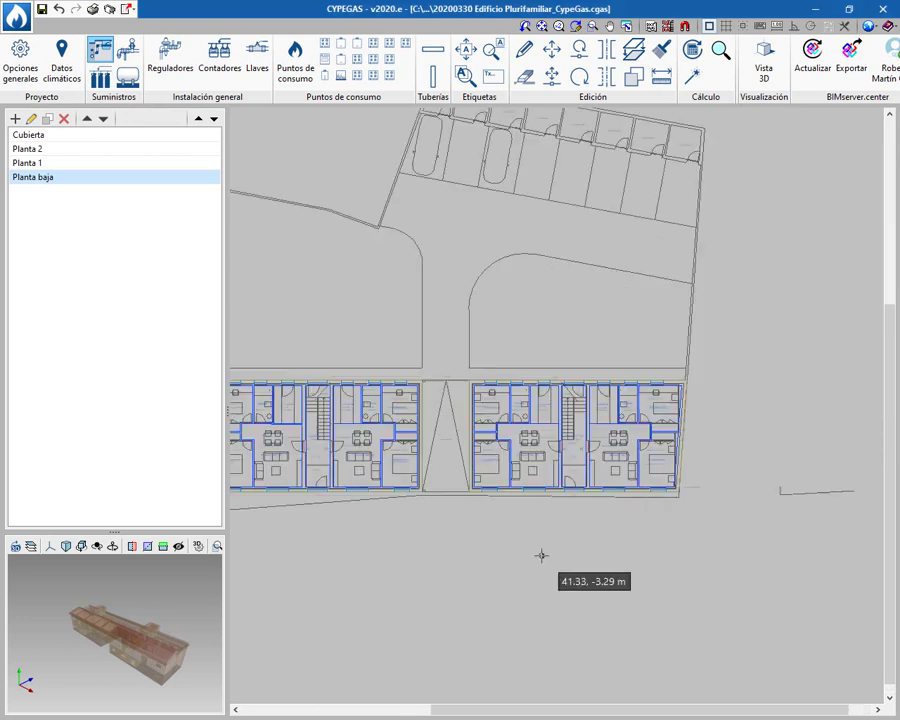
pyautogui.scroll(3, 640, 400)
pyautogui.scroll(-3, 620, 440)
pyautogui.scroll(3, 610, 450)
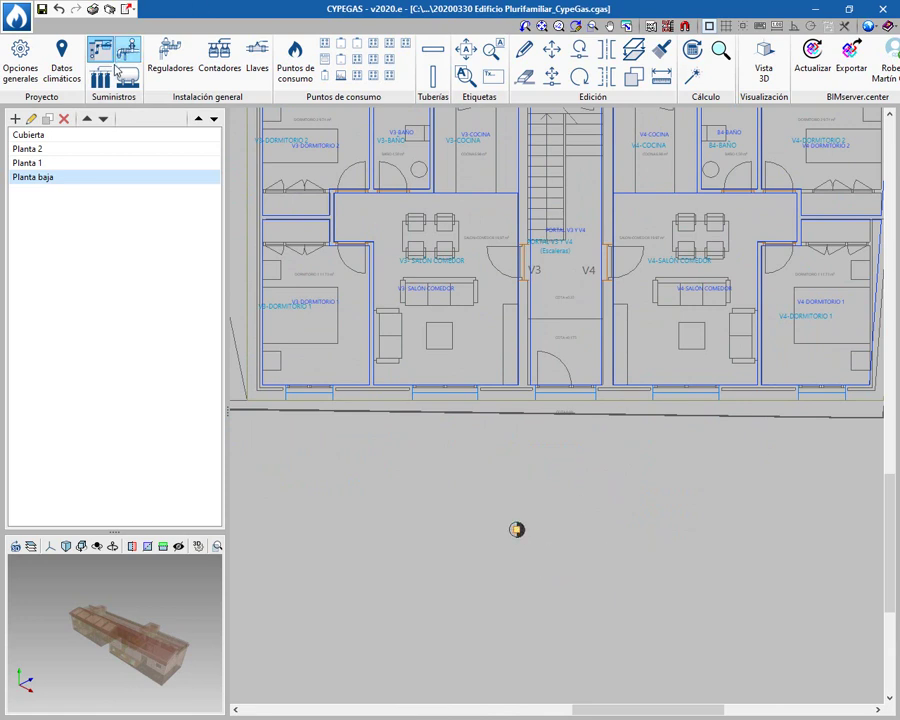
# Place a regulation set at 0.50 m height between the connection point and the V3–V4 facade, oriented towards the building.
pyautogui.click(166, 48)
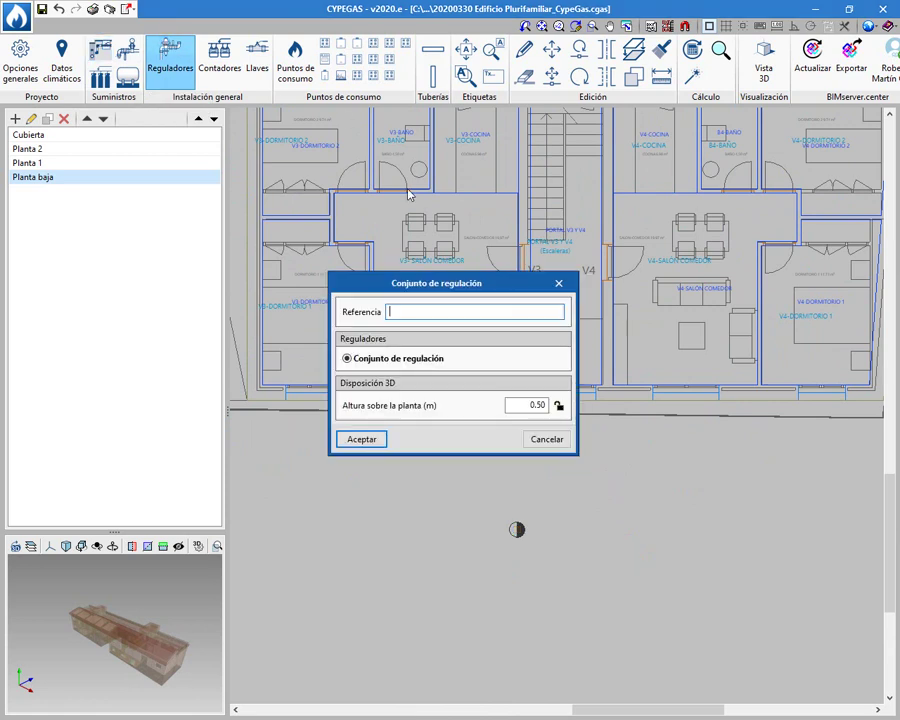
pyautogui.click(366, 437)
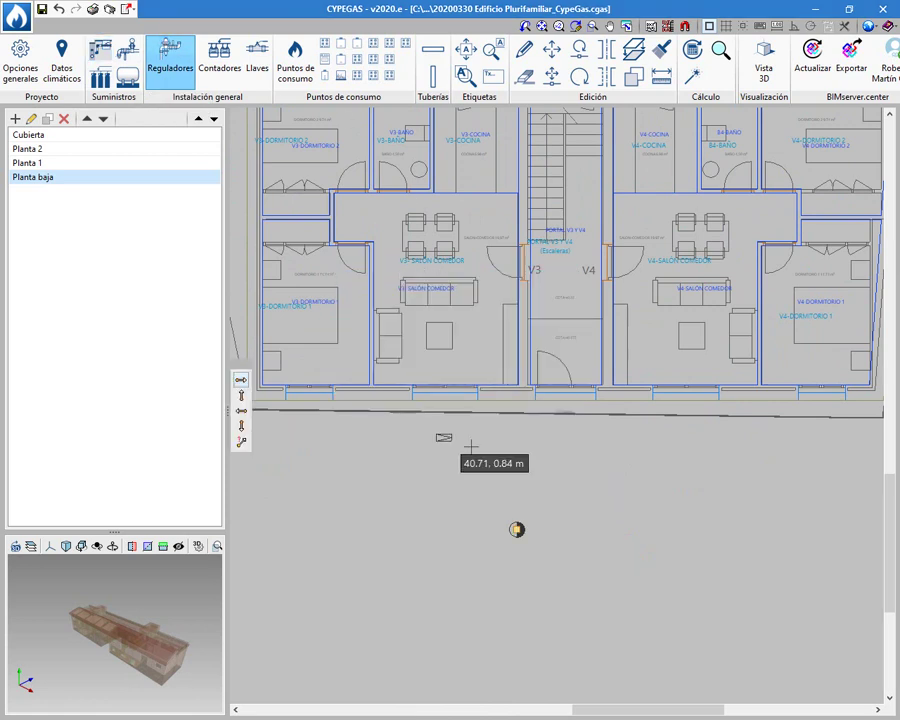
pyautogui.scroll(4, 516, 458)
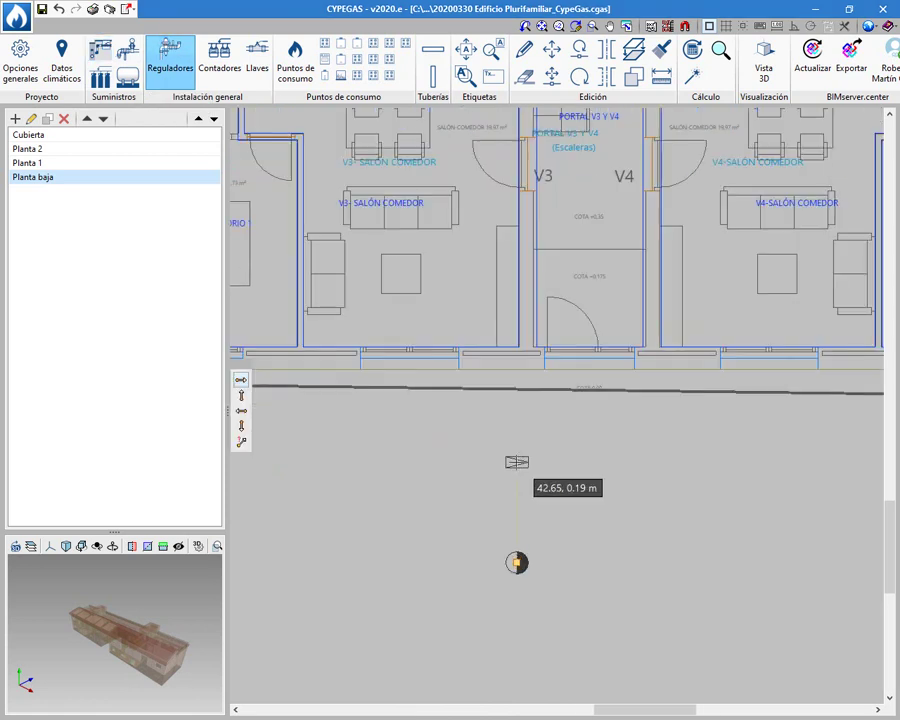
pyautogui.click(516, 420)
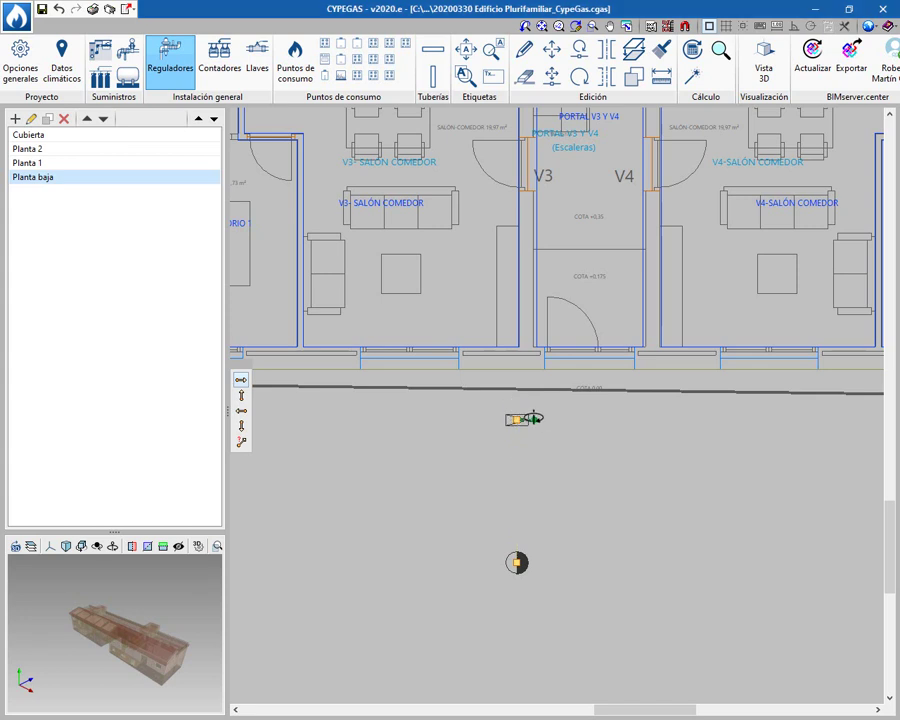
pyautogui.click(515, 371)
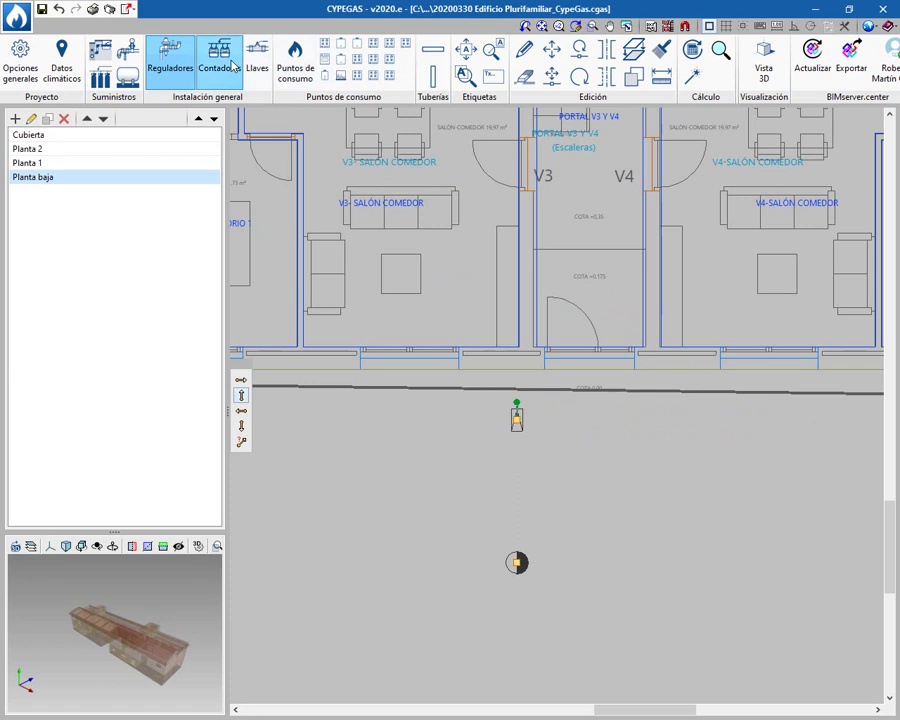
# Place a meter with 4 outlets at 0.50 m height at the V3–V4 facade, aligned with the regulation set.
pyautogui.click(231, 65)
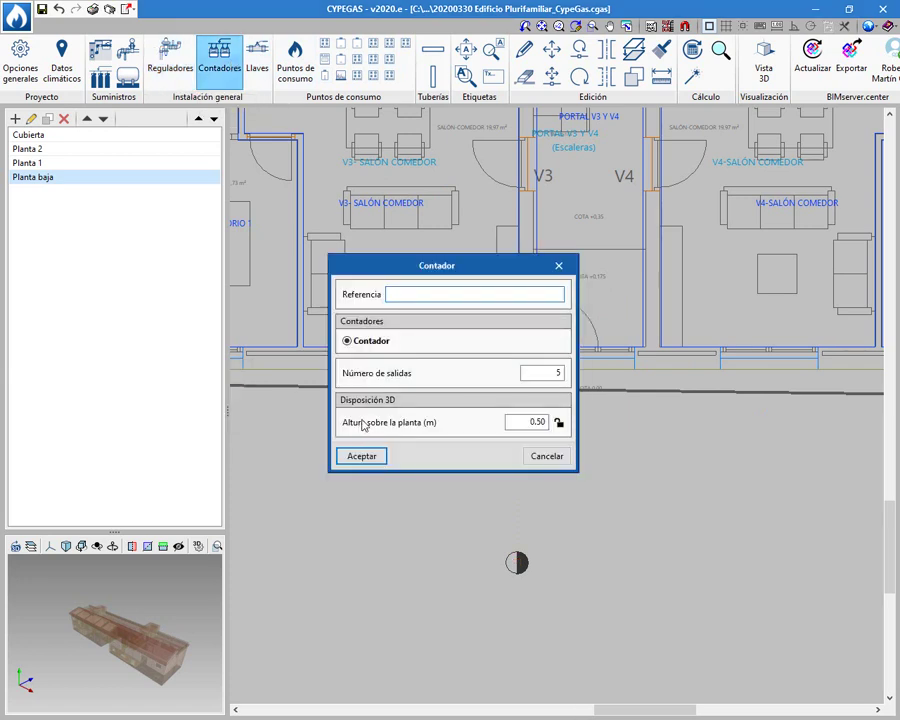
pyautogui.click(556, 372)
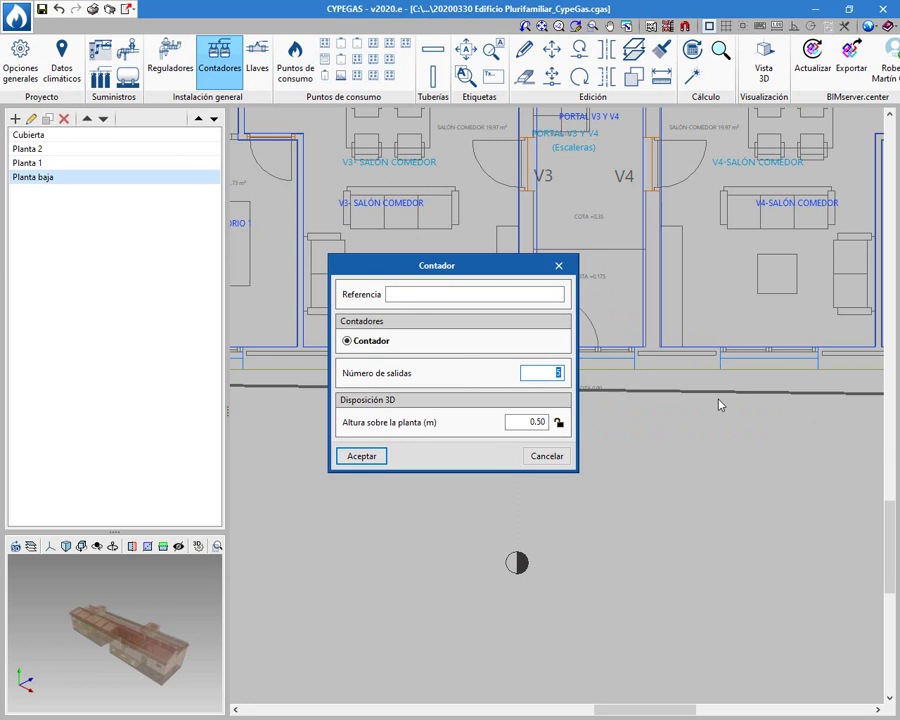
pyautogui.write('4')
pyautogui.press('Tab')
pyautogui.click(372, 456)
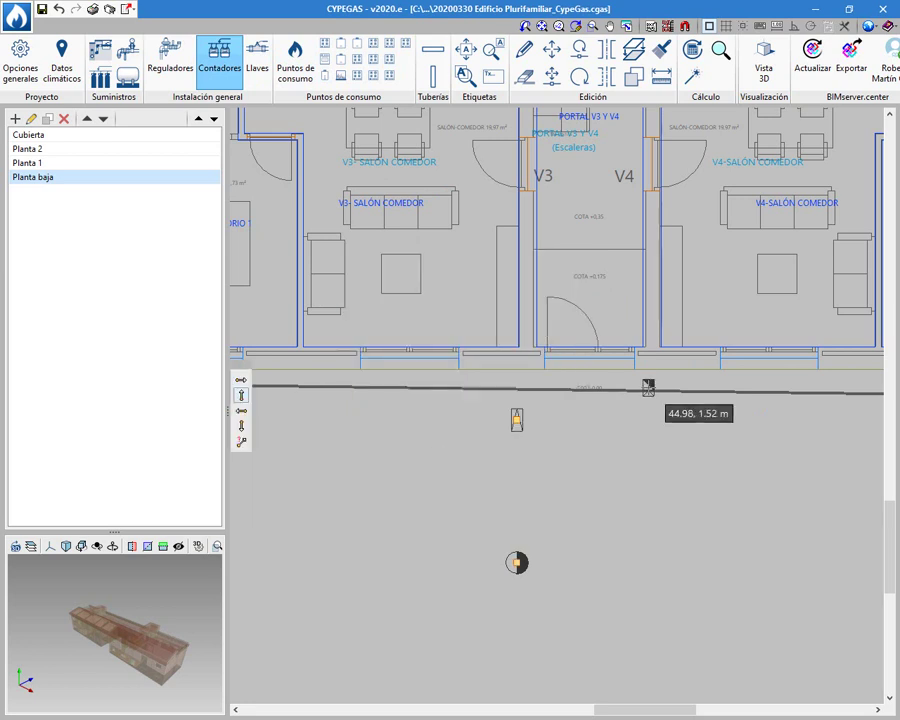
pyautogui.scroll(3, 505, 382)
pyautogui.scroll(1, 505, 382)
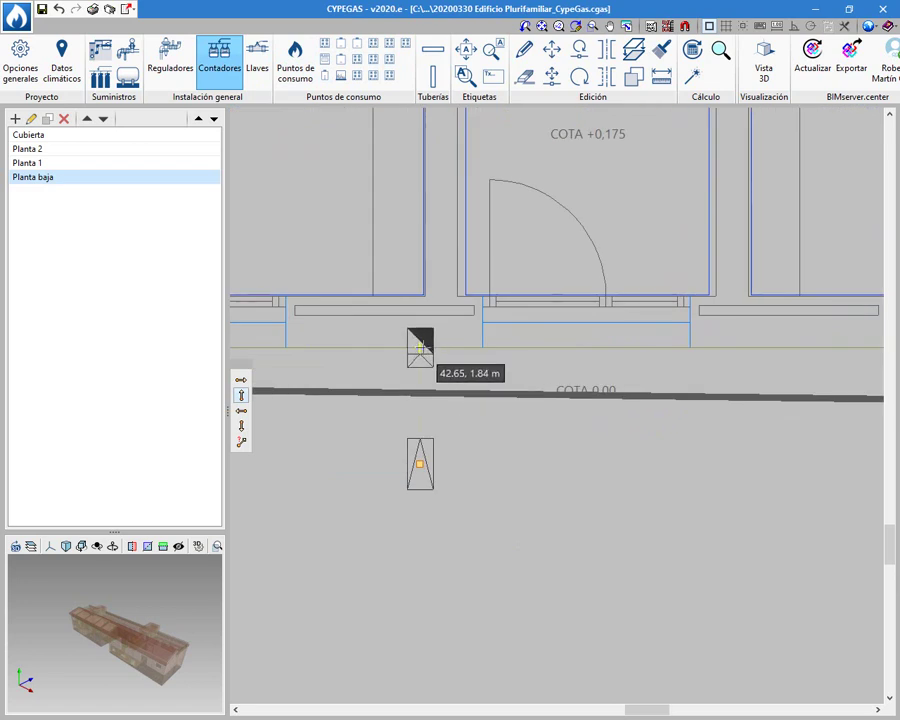